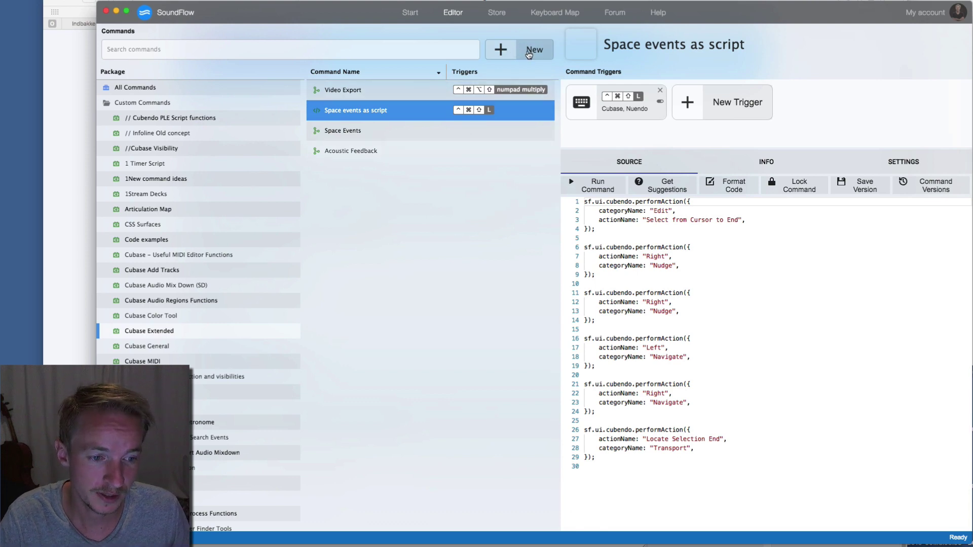
Step: Show Cubase's Studio Setup with Steinberg SKI Remote and confirm a second one can't be added
{"action": "key", "text": "super+Tab"}
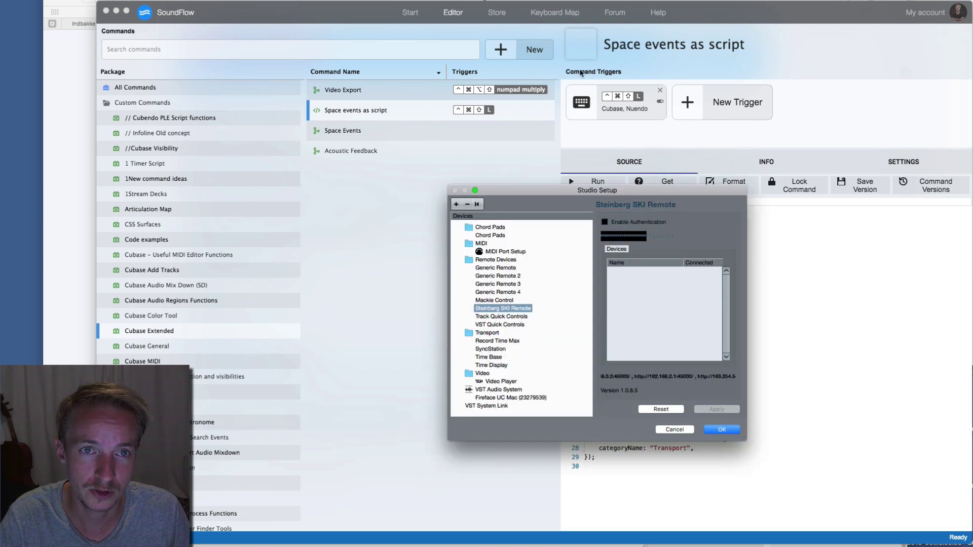
{"action": "left_click_drag", "start_coordinate": [580, 190], "coordinate": [623, 131]}
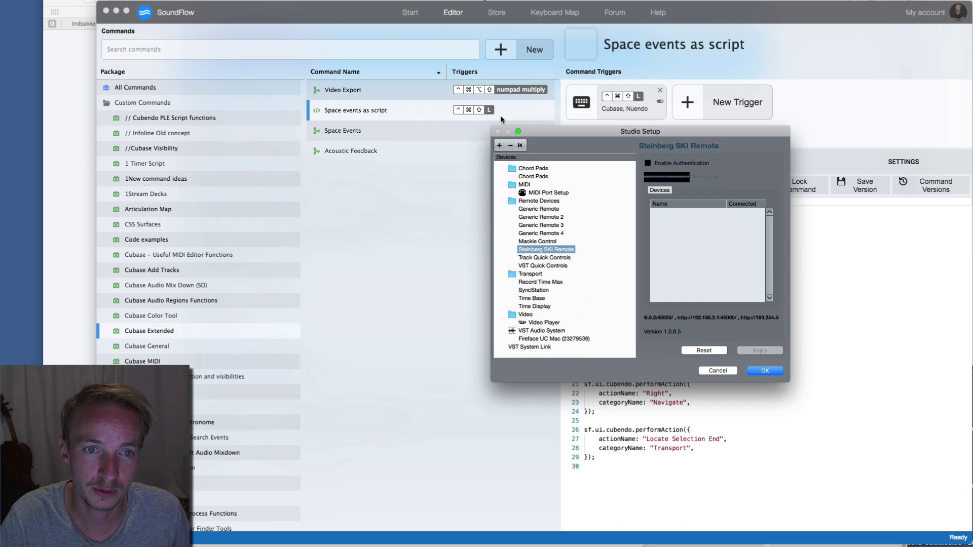
{"action": "left_click", "coordinate": [500, 146]}
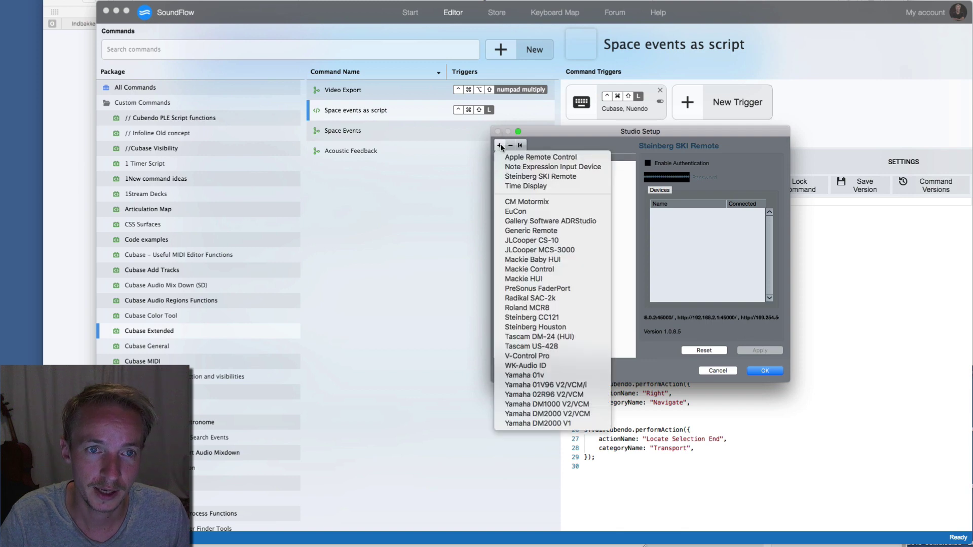
{"action": "left_click", "coordinate": [564, 176]}
{"action": "key", "text": "Return"}
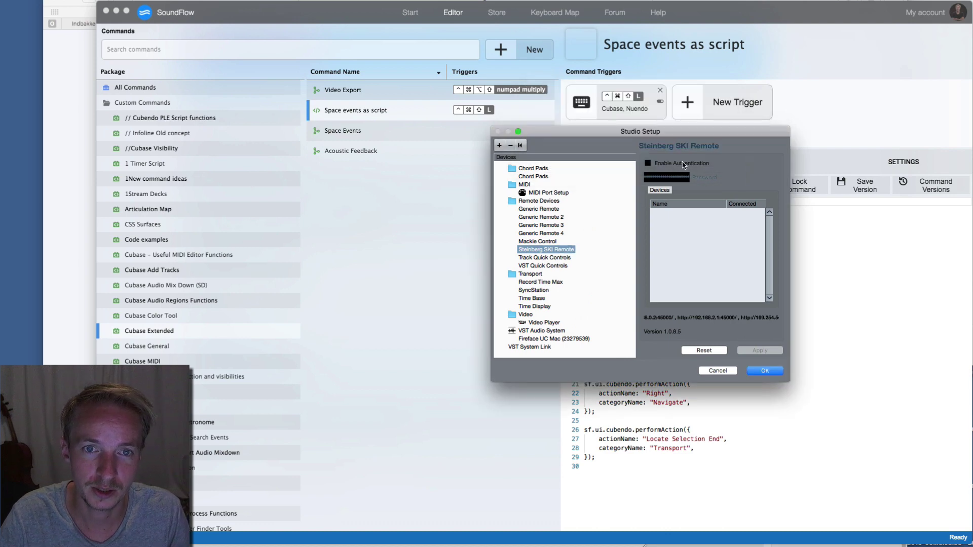
Step: Close Studio Setup and create a new SoundFlow macro named 'Test Cubase'
{"action": "left_click", "coordinate": [775, 370]}
{"action": "left_click", "coordinate": [495, 242]}
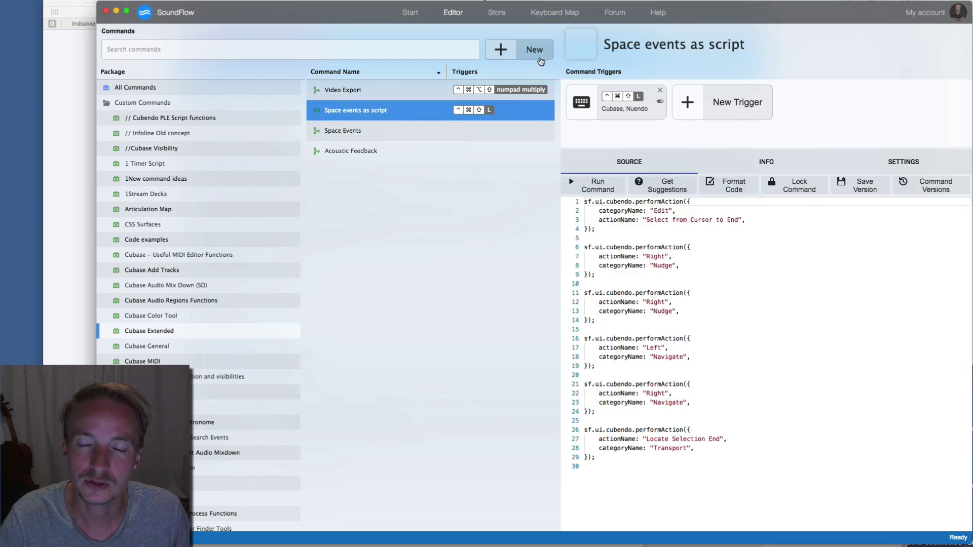
{"action": "left_click", "coordinate": [538, 55]}
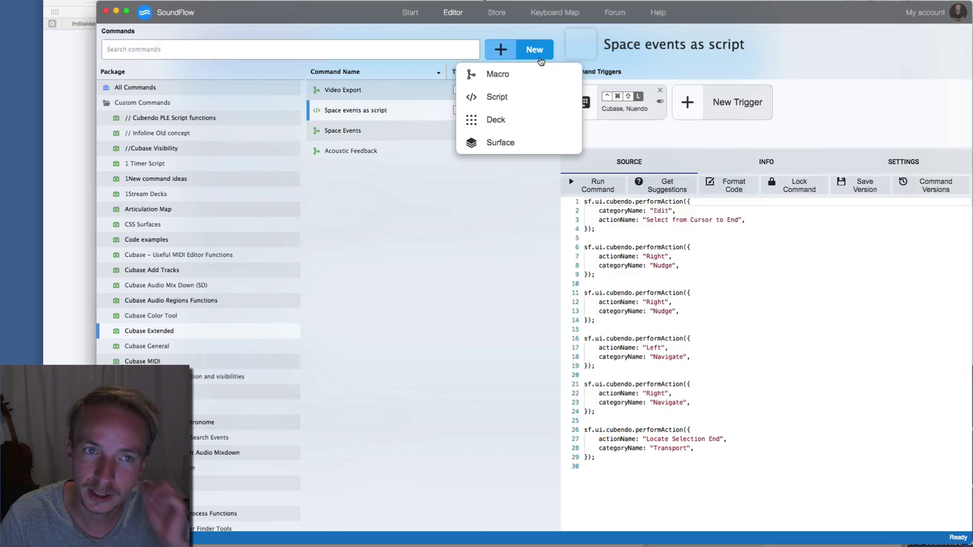
{"action": "left_click", "coordinate": [517, 77]}
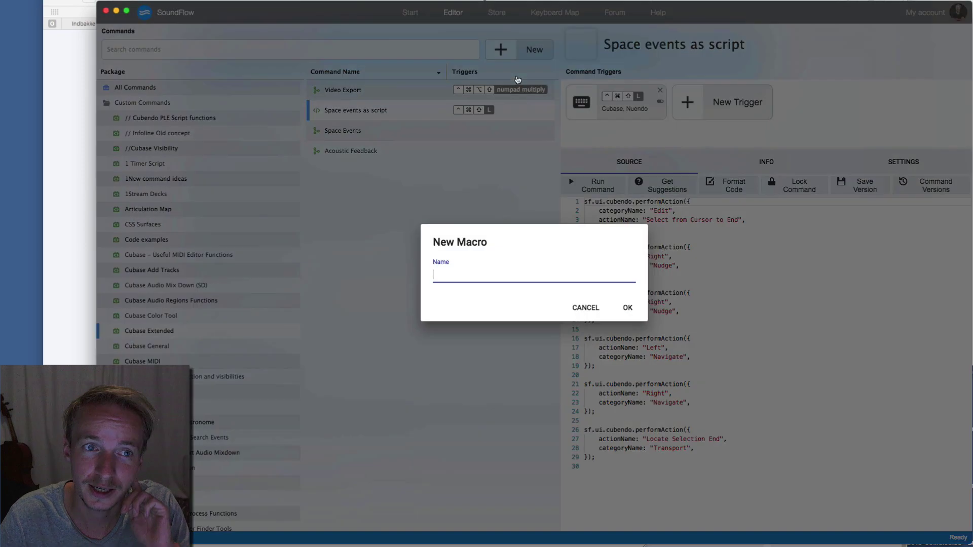
{"action": "type", "text": "Te"}
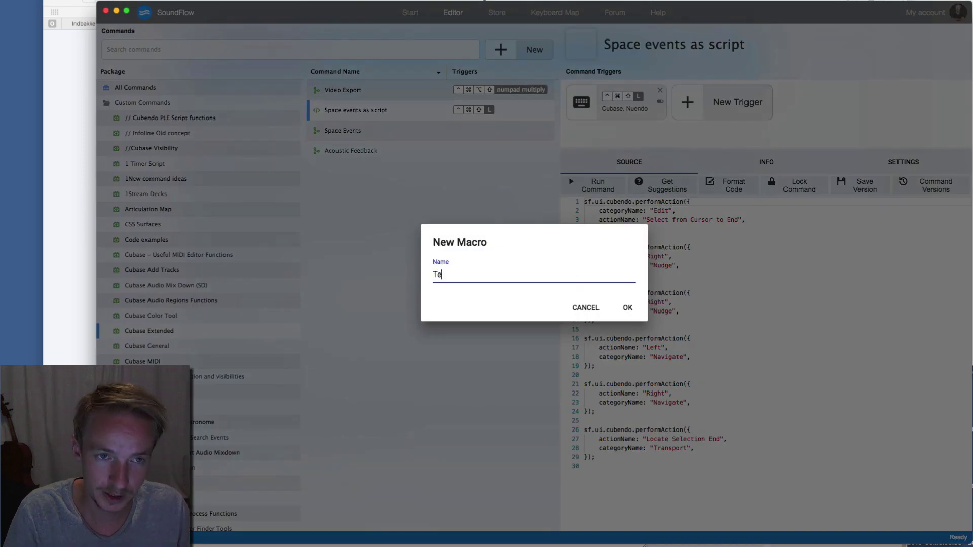
{"action": "type", "text": "st Cubase"}
{"action": "key", "text": "Return"}
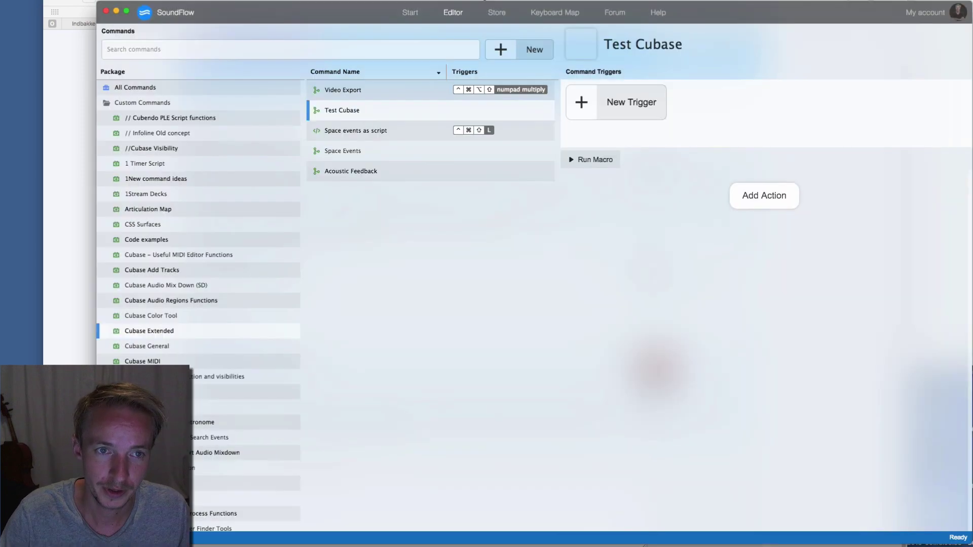
Step: Add a Cubase & Nuendo: Perform Action step to the macro
{"action": "left_click", "coordinate": [756, 202]}
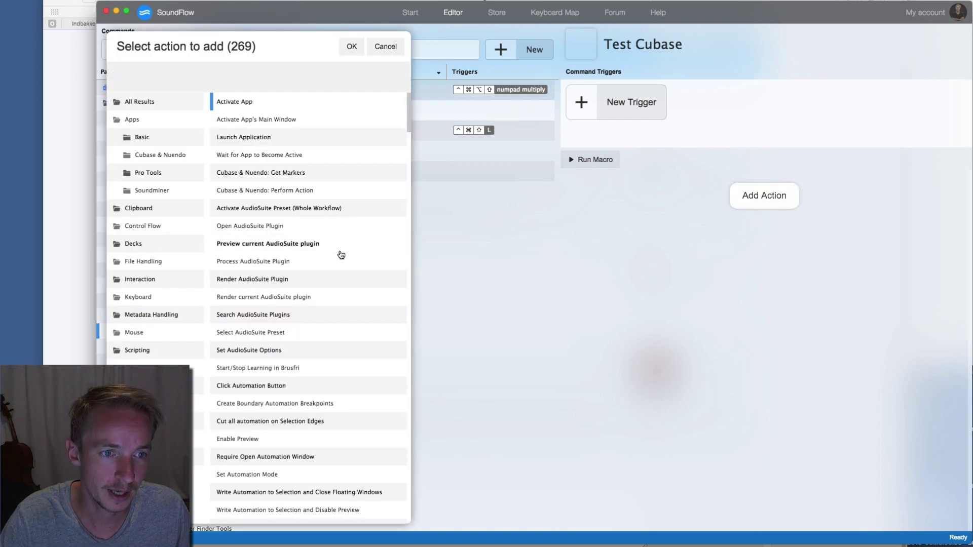
{"action": "type", "text": "Cubase"}
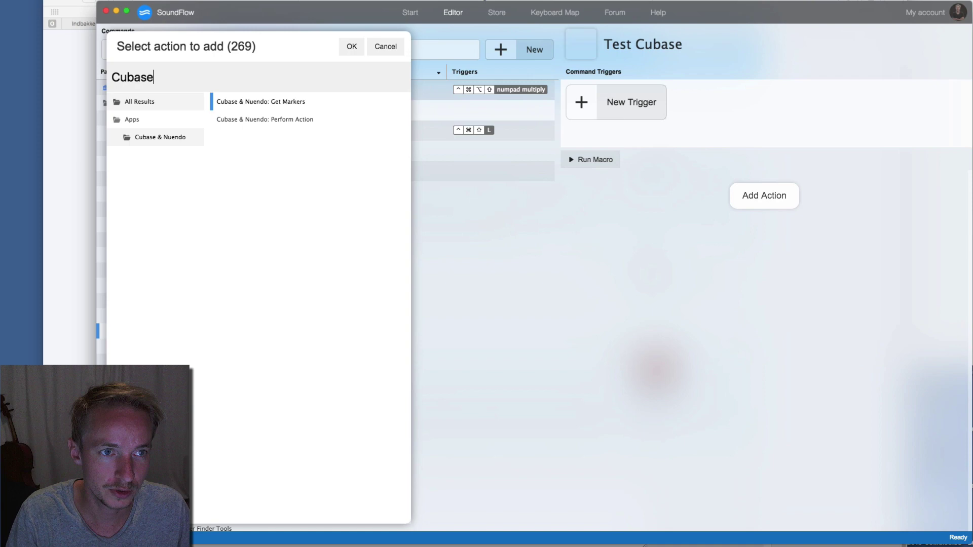
{"action": "key", "text": "Down"}
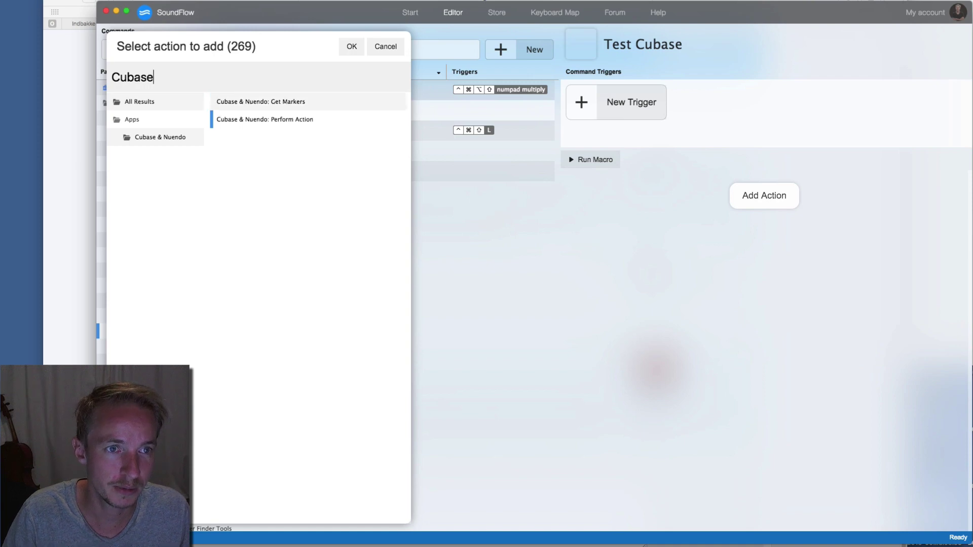
{"action": "key", "text": "Return"}
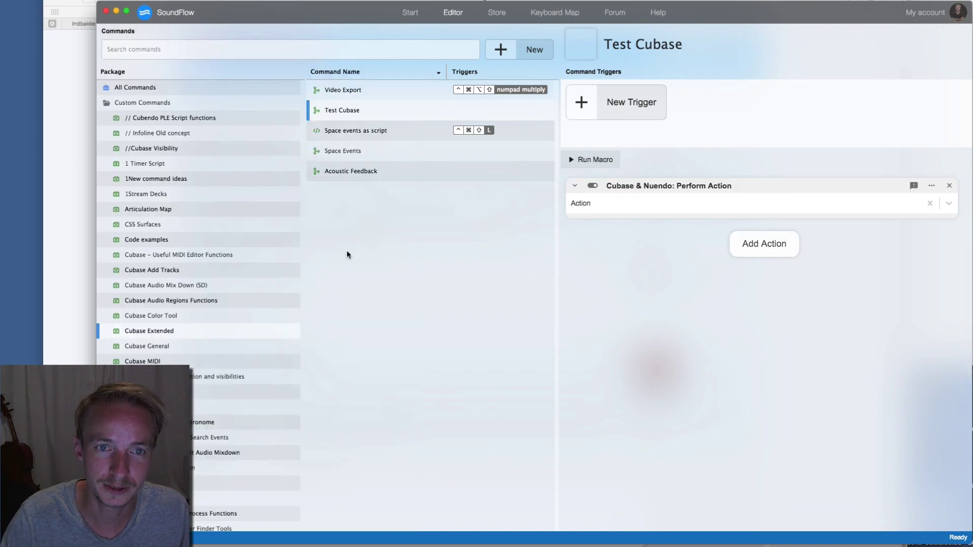
Step: Filter the step's Cubase actions by 'left loc' and highlight Media: Insert into Project at Left Locator
{"action": "left_click", "coordinate": [762, 204]}
{"action": "scroll", "coordinate": [651, 278], "scroll_direction": "down", "scroll_amount": 20}
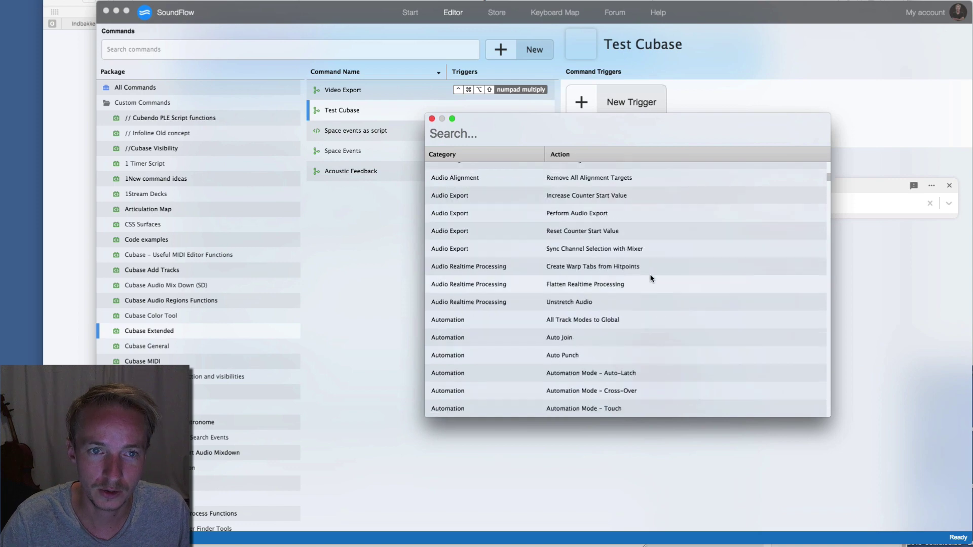
{"action": "scroll", "coordinate": [650, 278], "scroll_direction": "down", "scroll_amount": 20}
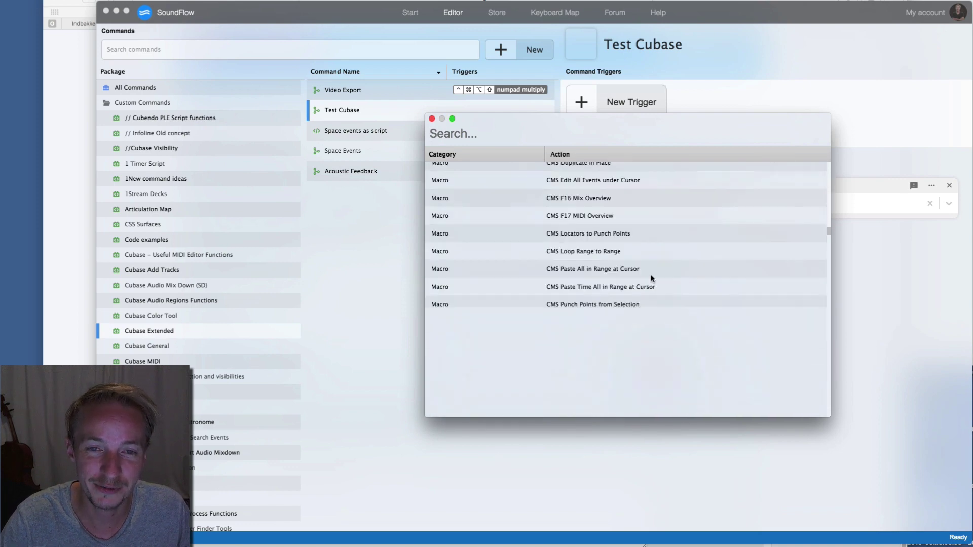
{"action": "scroll", "coordinate": [651, 283], "scroll_direction": "down", "scroll_amount": 20}
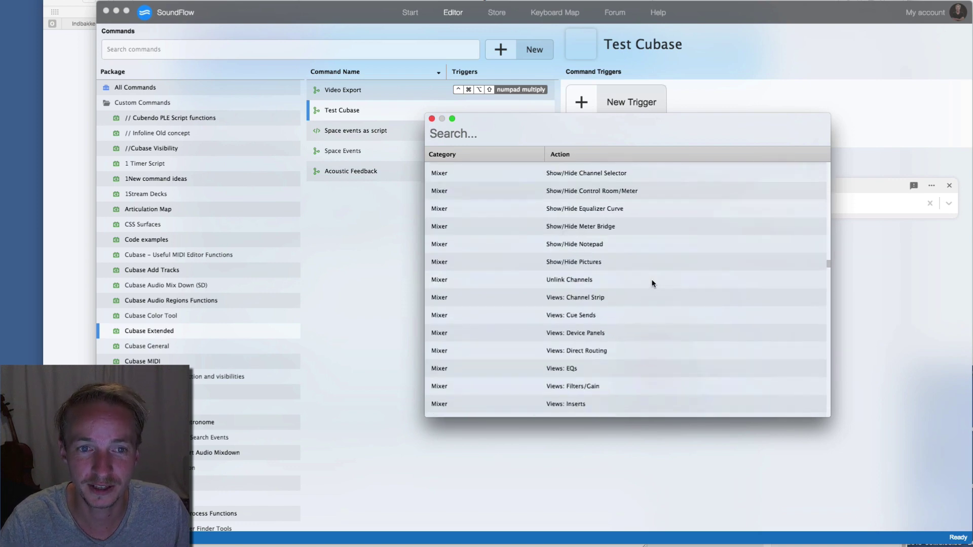
{"action": "scroll", "coordinate": [653, 285], "scroll_direction": "down", "scroll_amount": 5}
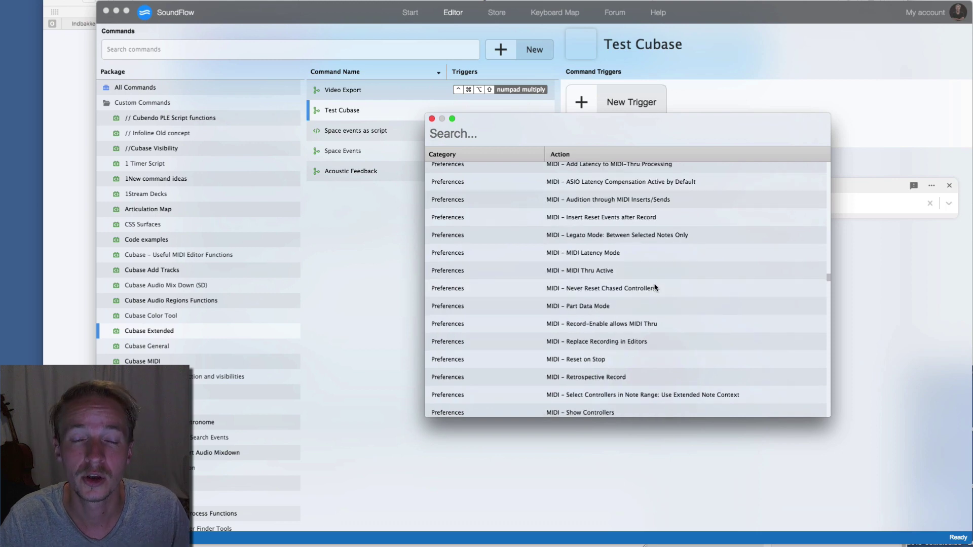
{"action": "scroll", "coordinate": [658, 289], "scroll_direction": "down", "scroll_amount": 10}
{"action": "scroll", "coordinate": [658, 289], "scroll_direction": "down", "scroll_amount": 10}
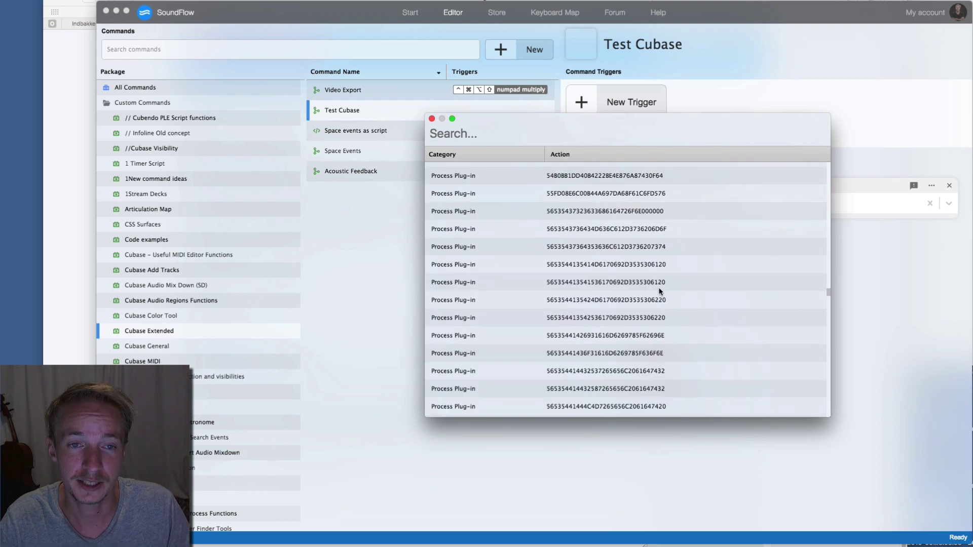
{"action": "scroll", "coordinate": [660, 292], "scroll_direction": "up", "scroll_amount": 20}
{"action": "scroll", "coordinate": [660, 290], "scroll_direction": "down", "scroll_amount": 10}
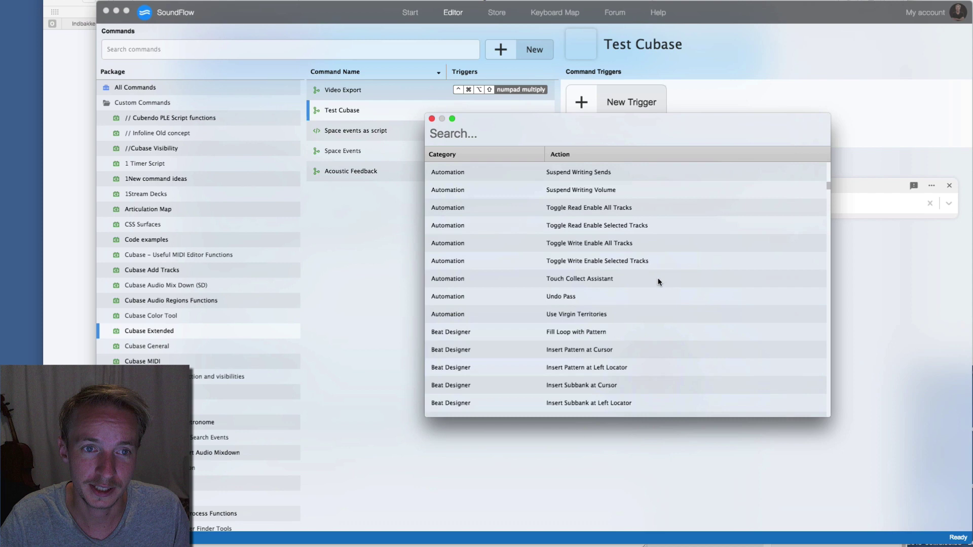
{"action": "scroll", "coordinate": [660, 288], "scroll_direction": "up", "scroll_amount": 15}
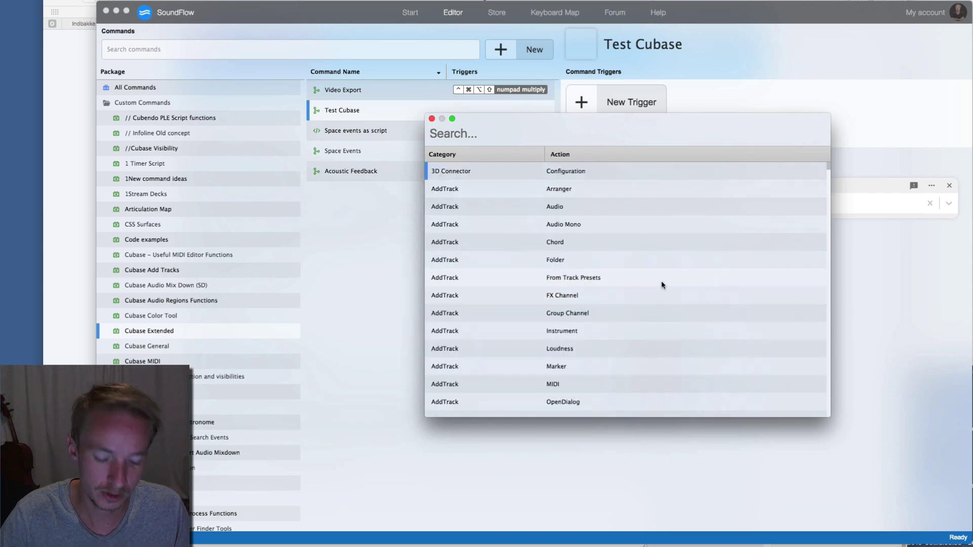
{"action": "type", "text": "left"}
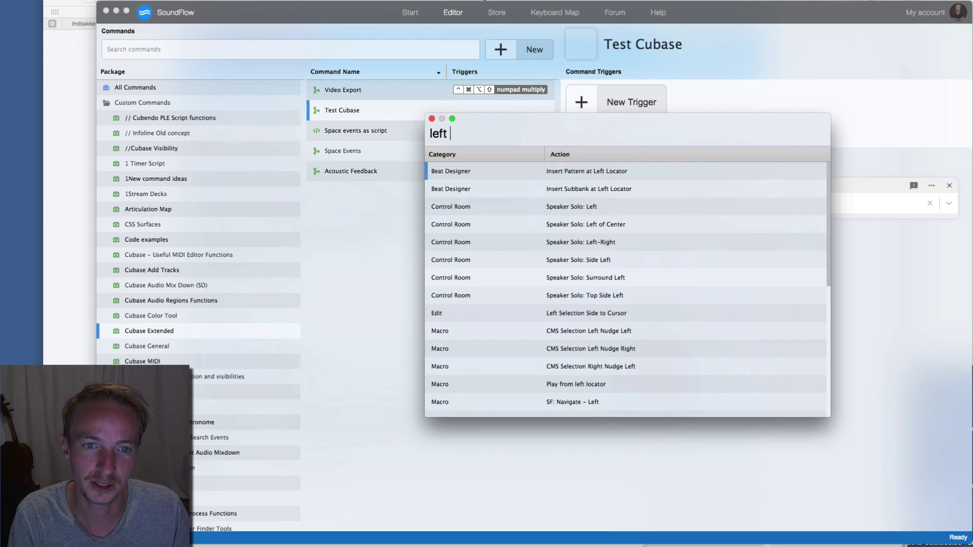
{"action": "type", "text": "l"}
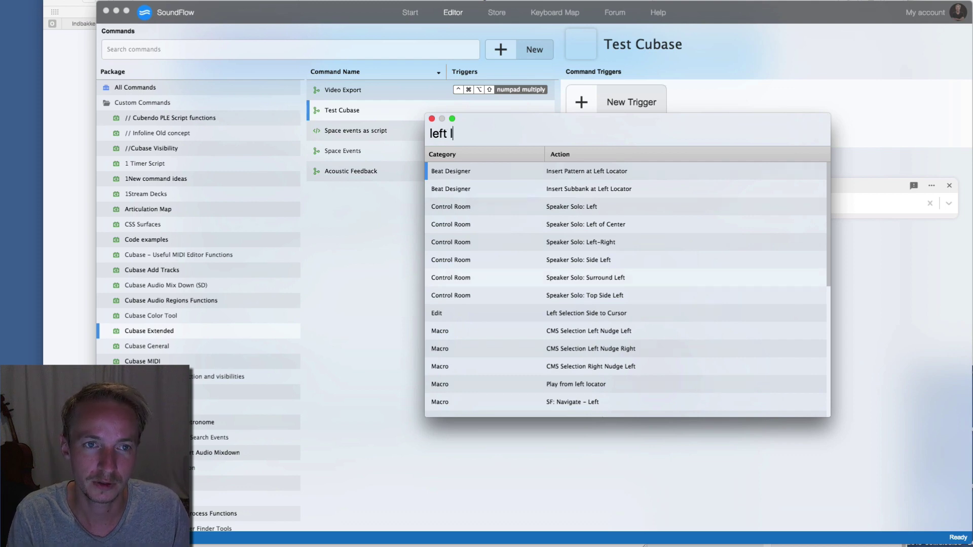
{"action": "type", "text": "oc"}
{"action": "key", "text": "Down"}
{"action": "key", "text": "Down"}
{"action": "key", "text": "Down"}
{"action": "key", "text": "Down"}
{"action": "key", "text": "Down"}
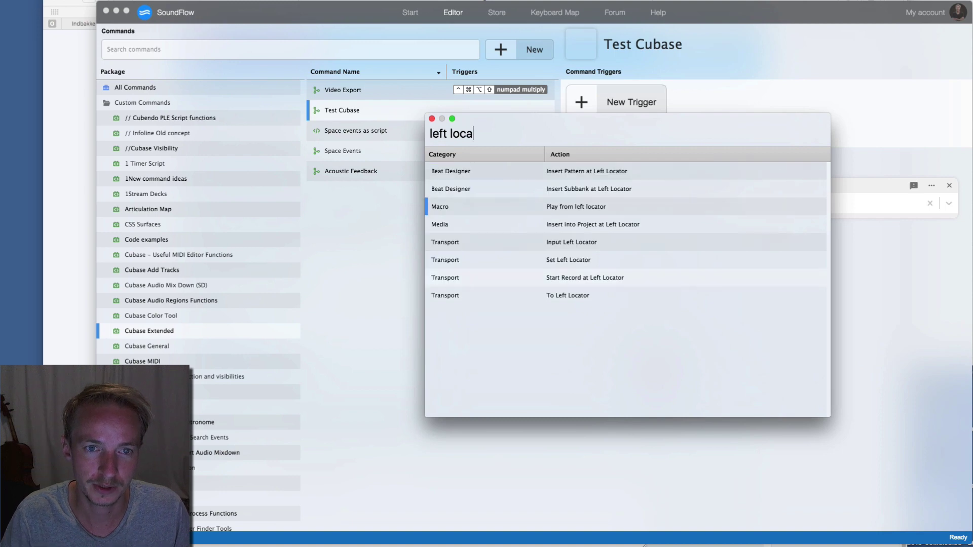
{"action": "key", "text": "Up"}
{"action": "key", "text": "Up"}
{"action": "key", "text": "Up"}
{"action": "key", "text": "Down"}
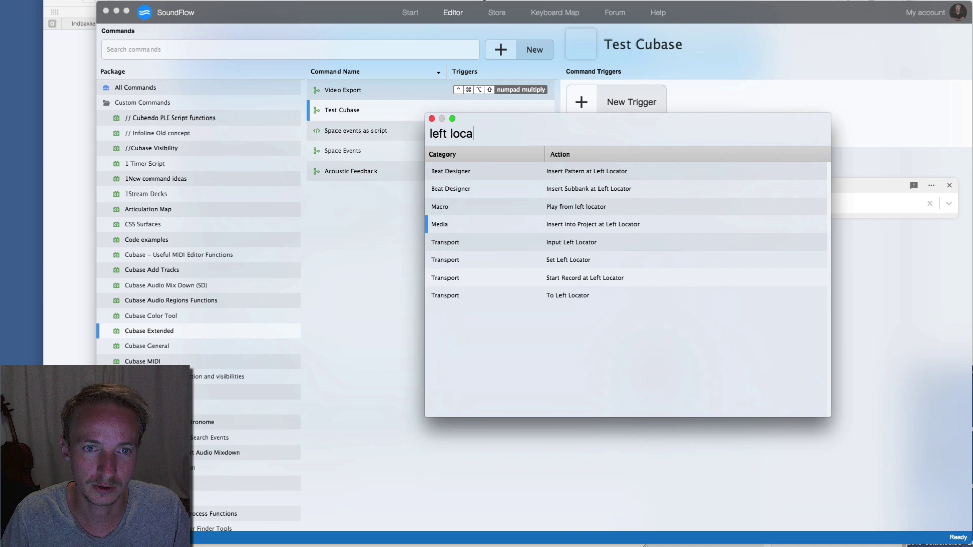
Step: Assign Insert into Project at Left Locator and add a second Perform Action step
{"action": "key", "text": "Return"}
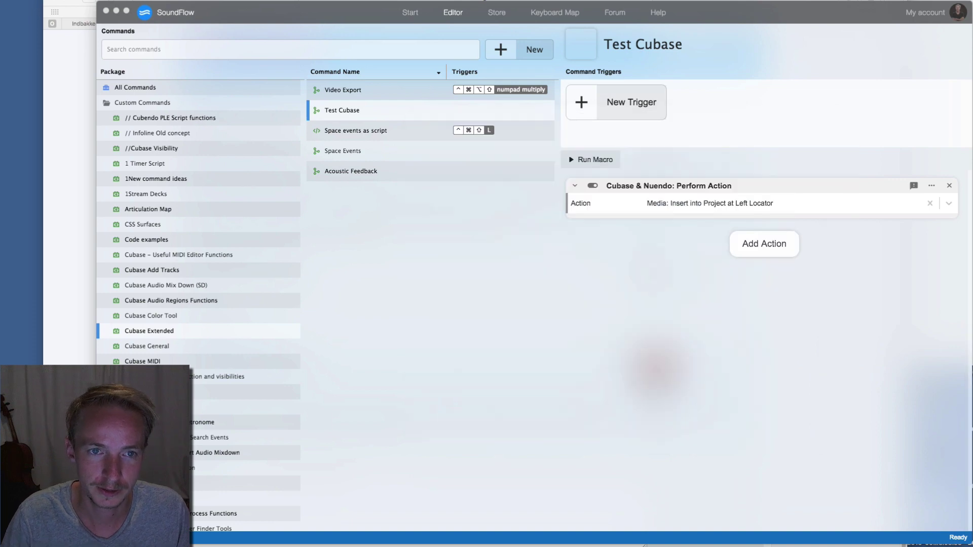
{"action": "left_click", "coordinate": [766, 246]}
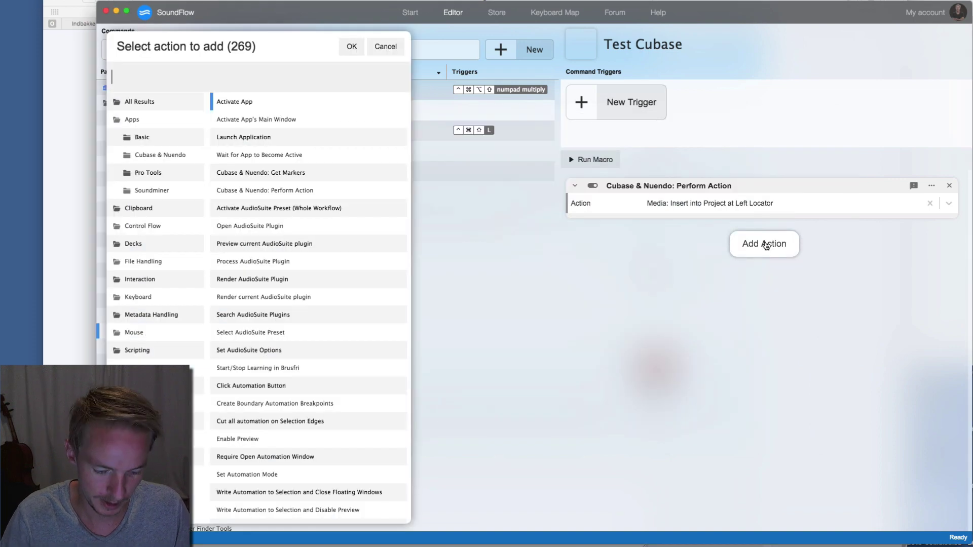
{"action": "type", "text": "nuc"}
{"action": "key", "text": "BackSpace"}
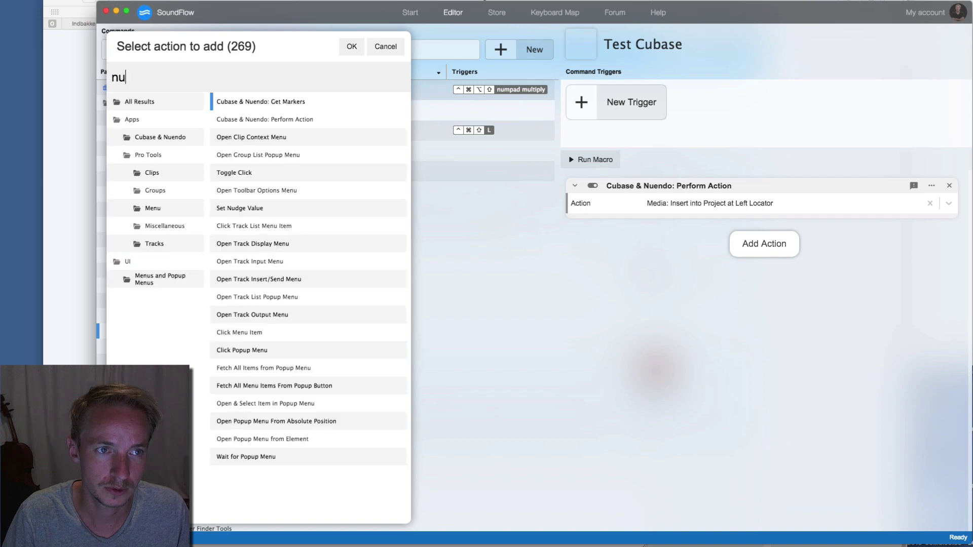
{"action": "type", "text": "en"}
{"action": "key", "text": "Down"}
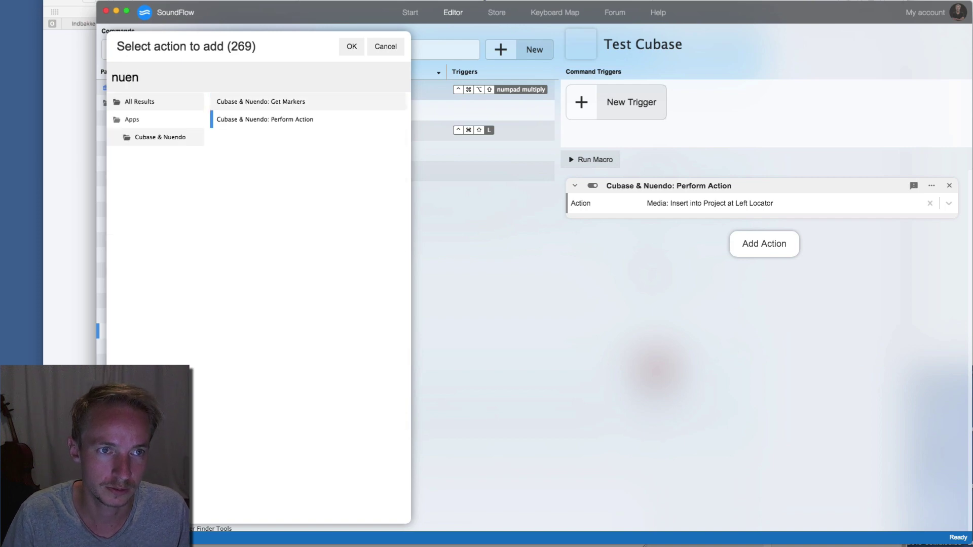
{"action": "key", "text": "Return"}
Step: Set the second step's action to Edit: Select in Loop by searching 'loop sel'
{"action": "left_click", "coordinate": [755, 251]}
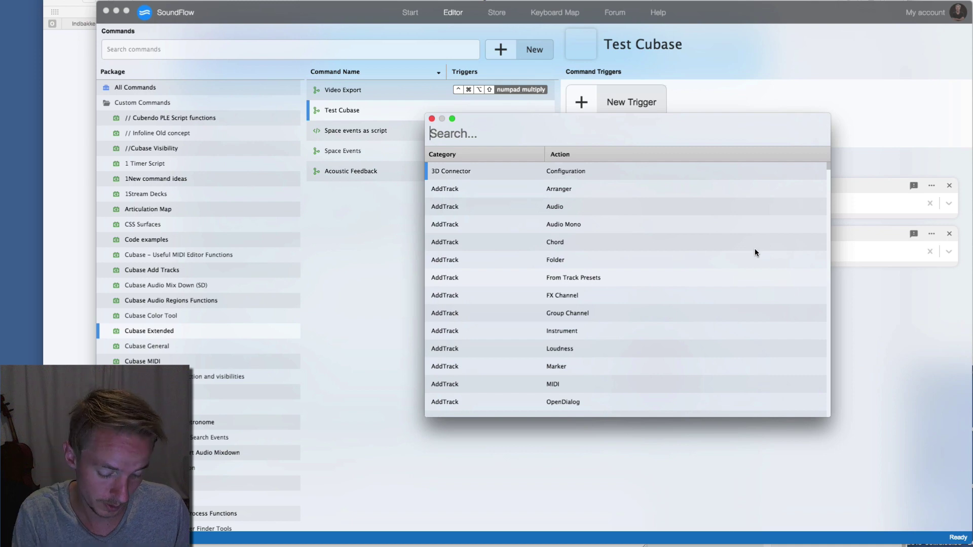
{"action": "type", "text": "cycle"}
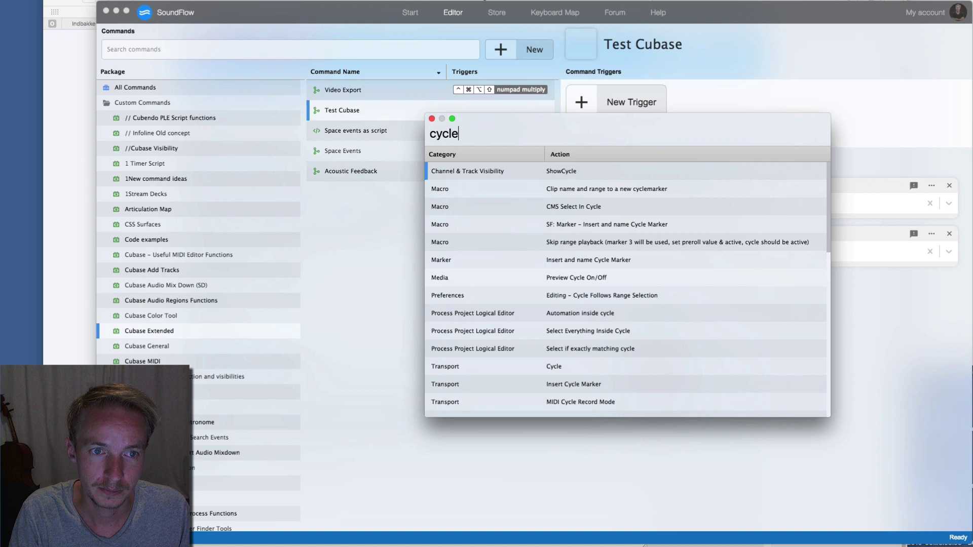
{"action": "scroll", "coordinate": [621, 259], "scroll_direction": "down", "scroll_amount": 10}
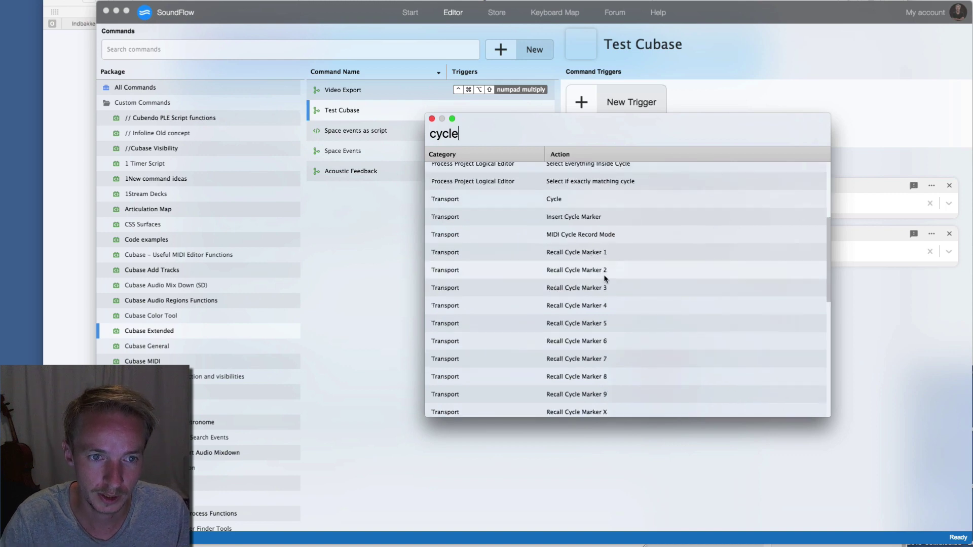
{"action": "scroll", "coordinate": [580, 287], "scroll_direction": "up", "scroll_amount": 10}
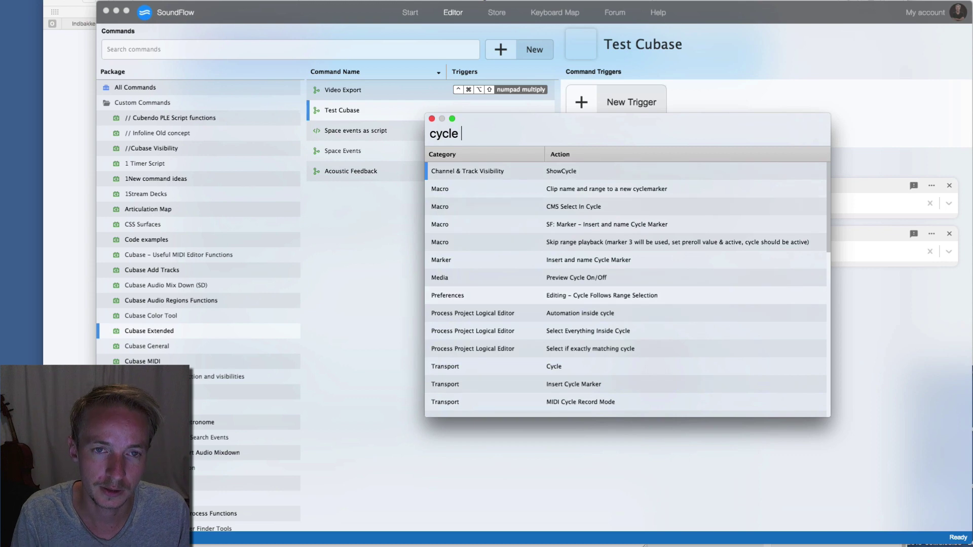
{"action": "type", "text": "sel"}
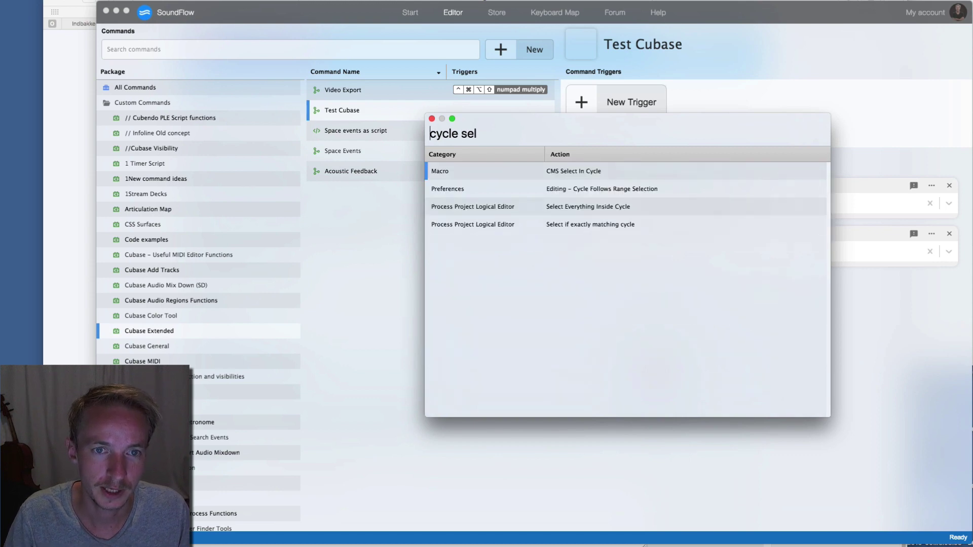
{"action": "key", "text": "shift+alt+Right"}
{"action": "type", "text": "loo"}
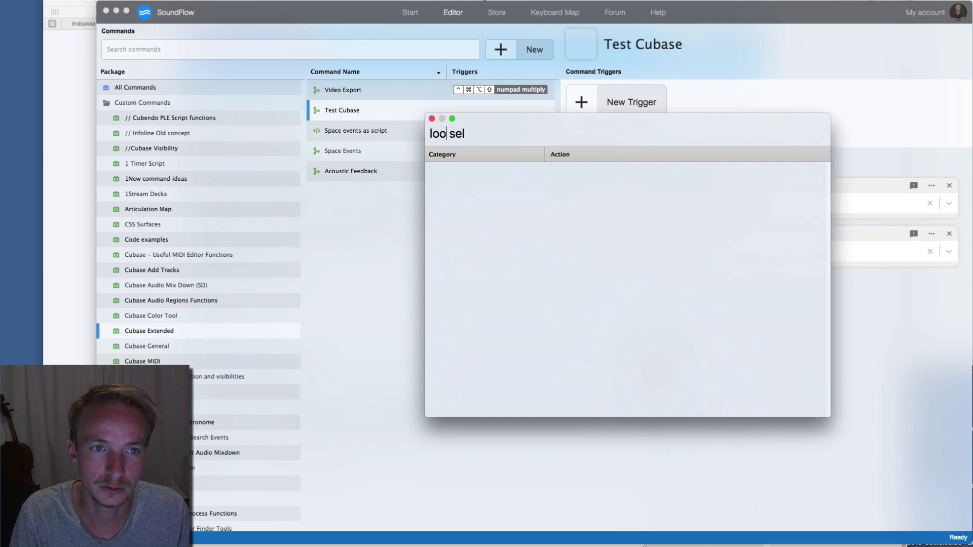
{"action": "type", "text": "p"}
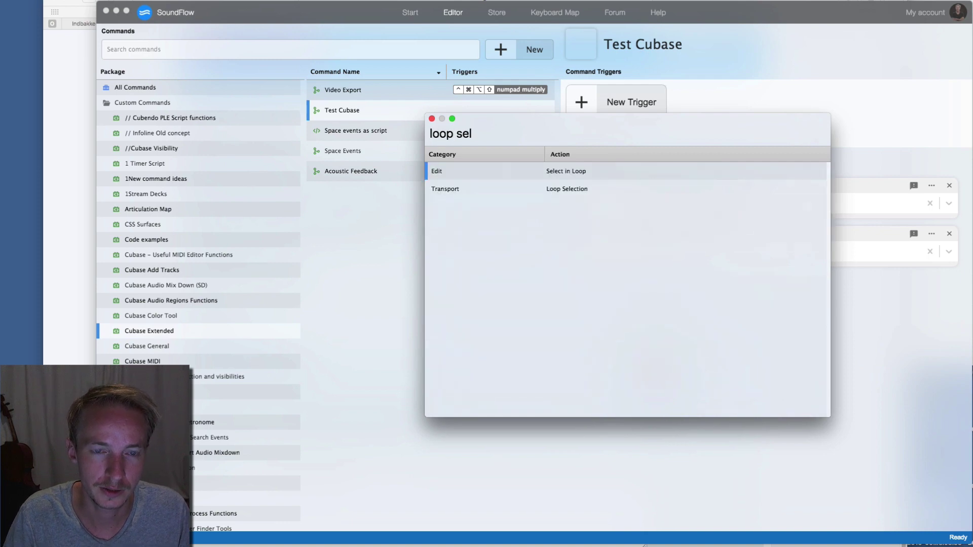
{"action": "key", "text": "Return"}
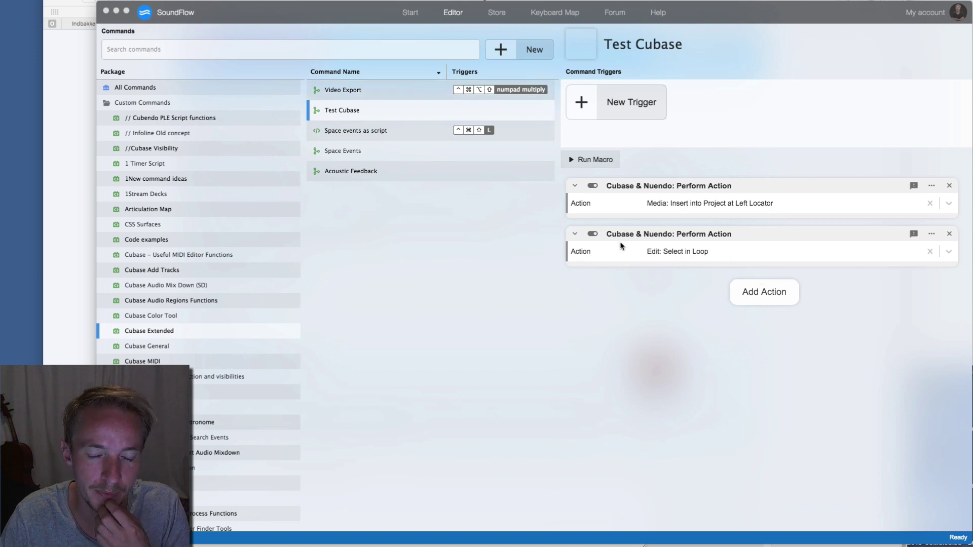
Step: Reorder the two Perform Action steps, then open the Space Events macro and scroll its steps
{"action": "left_click_drag", "start_coordinate": [652, 234], "coordinate": [669, 273]}
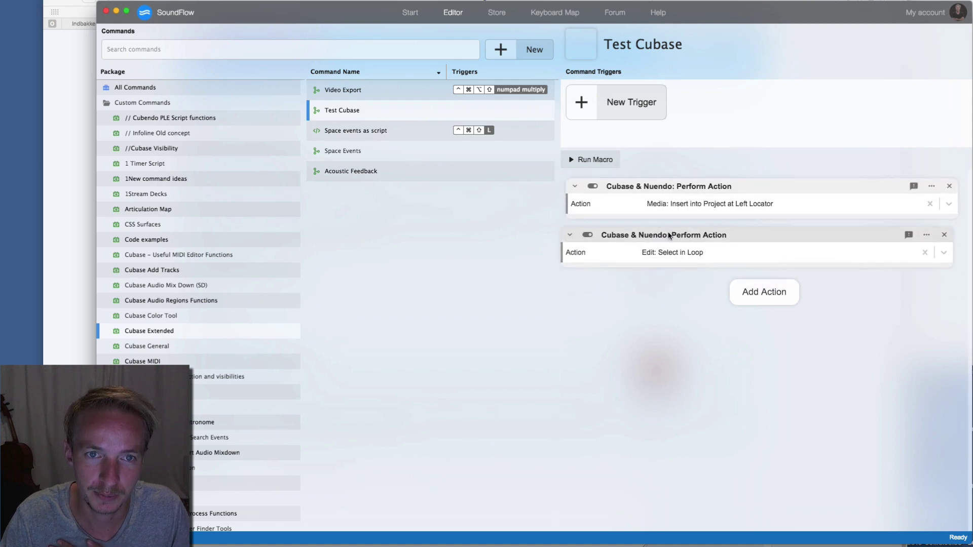
{"action": "left_click", "coordinate": [375, 136]}
{"action": "left_click", "coordinate": [374, 151]}
{"action": "scroll", "coordinate": [734, 372], "scroll_direction": "down", "scroll_amount": 8}
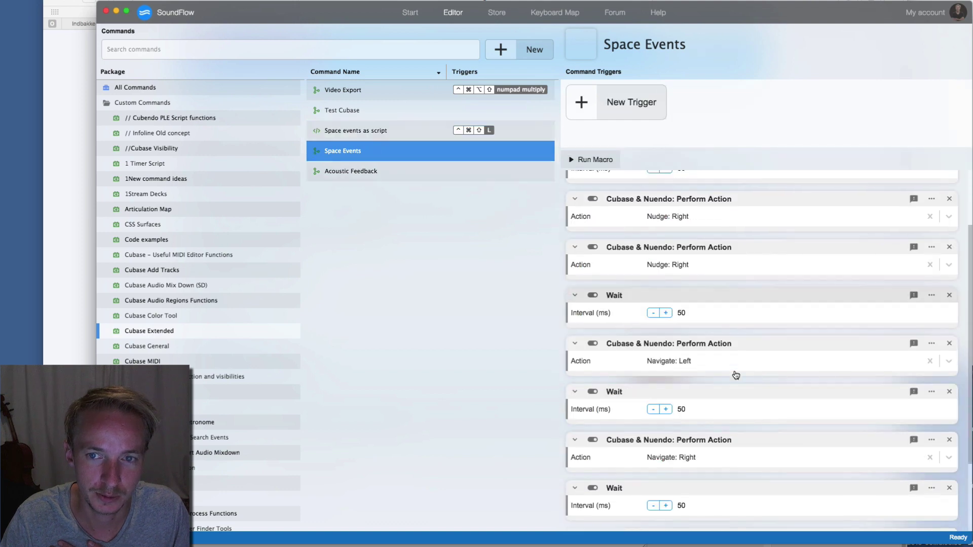
{"action": "scroll", "coordinate": [734, 374], "scroll_direction": "up", "scroll_amount": 5}
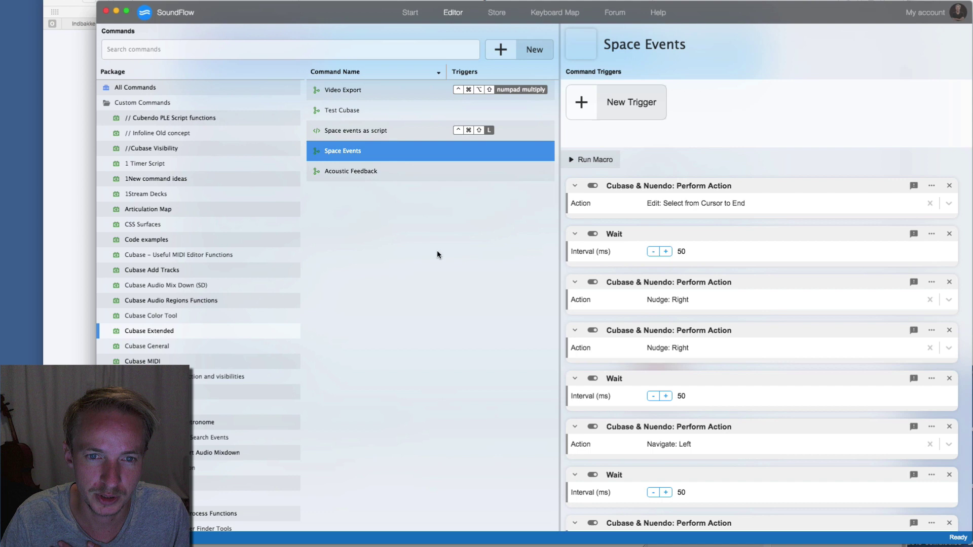
Step: Add a Wait step with a 50 ms interval to the Test Cubase macro
{"action": "left_click", "coordinate": [405, 117]}
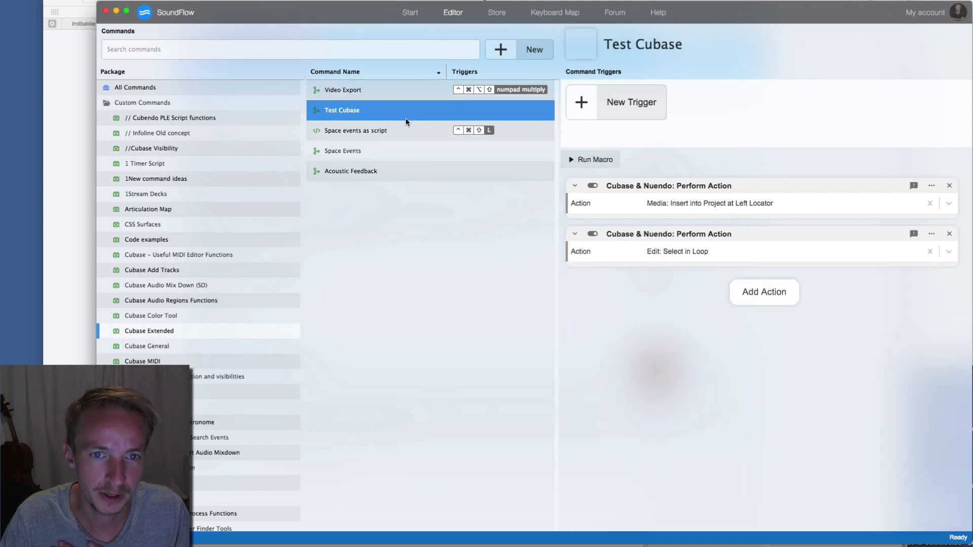
{"action": "left_click", "coordinate": [772, 300]}
{"action": "type", "text": "wai"}
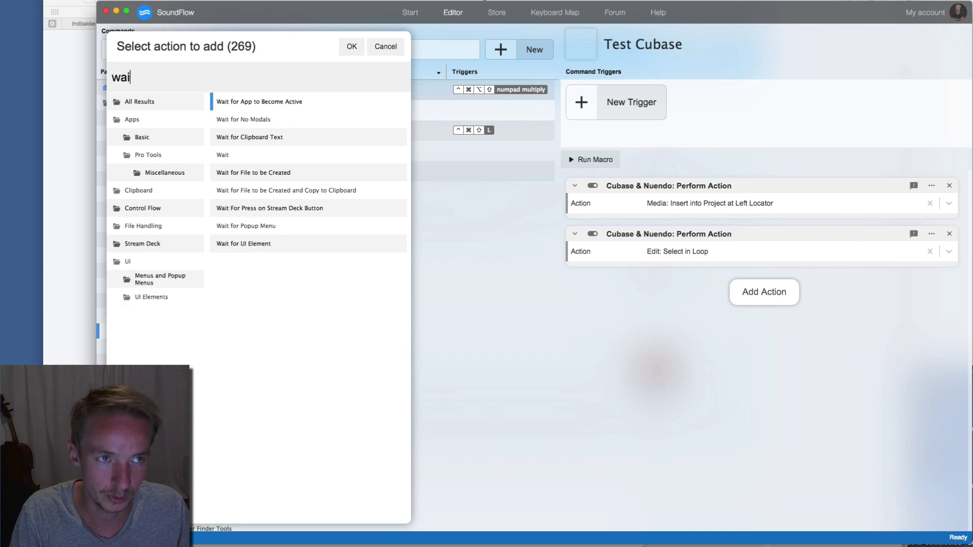
{"action": "type", "text": "t"}
{"action": "key", "text": "Return"}
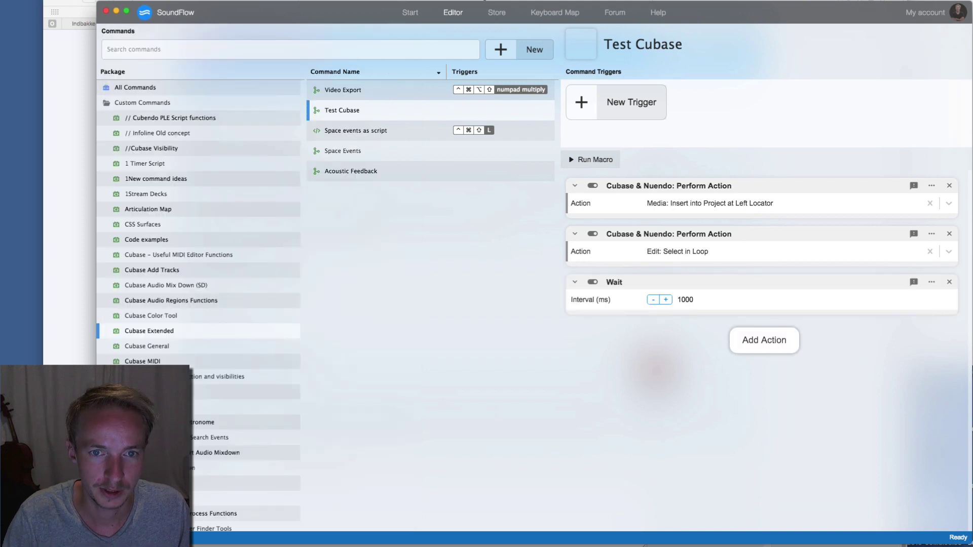
{"action": "left_click", "coordinate": [720, 300]}
{"action": "type", "text": "50"}
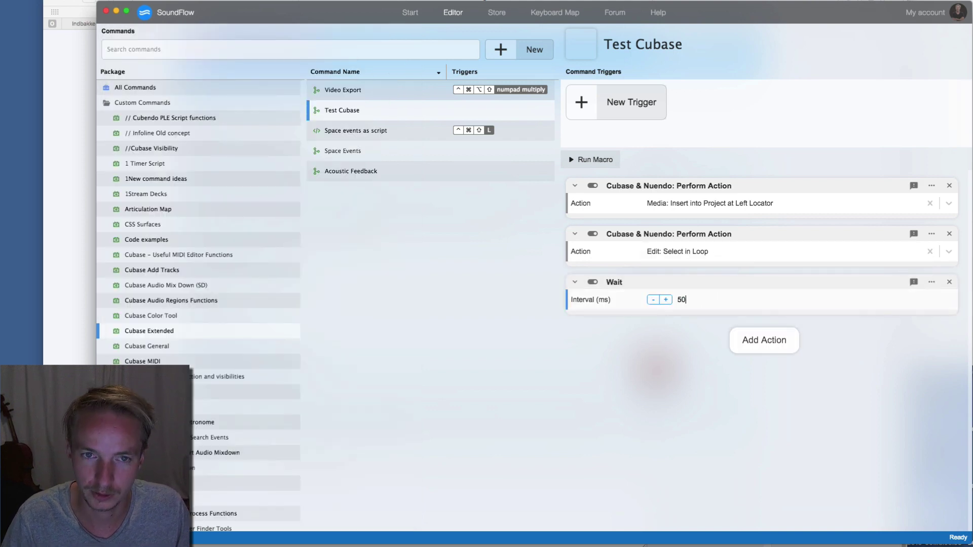
{"action": "left_click", "coordinate": [722, 347]}
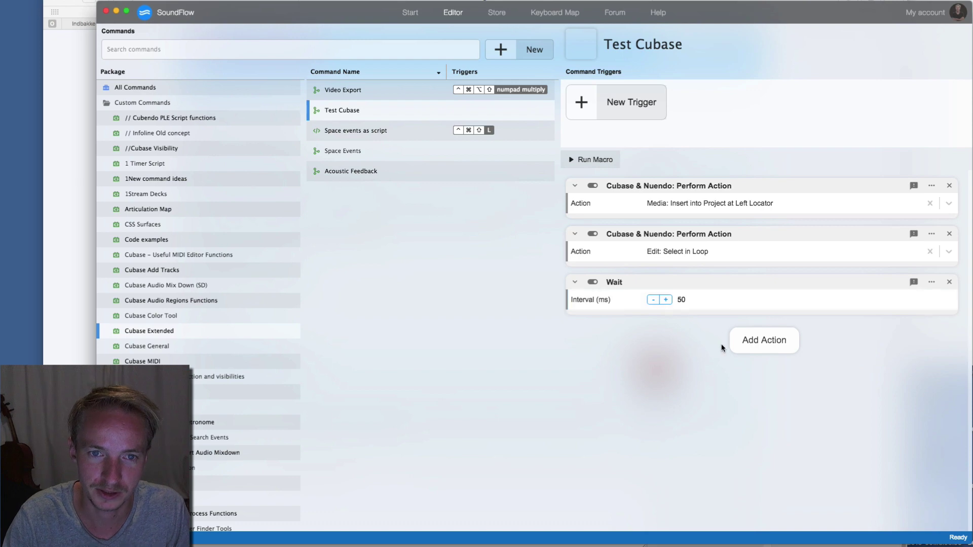
Step: Add a Transport: Play from Selection Start step and drag the Wait into second position
{"action": "left_click", "coordinate": [764, 344]}
{"action": "type", "text": "cubase"}
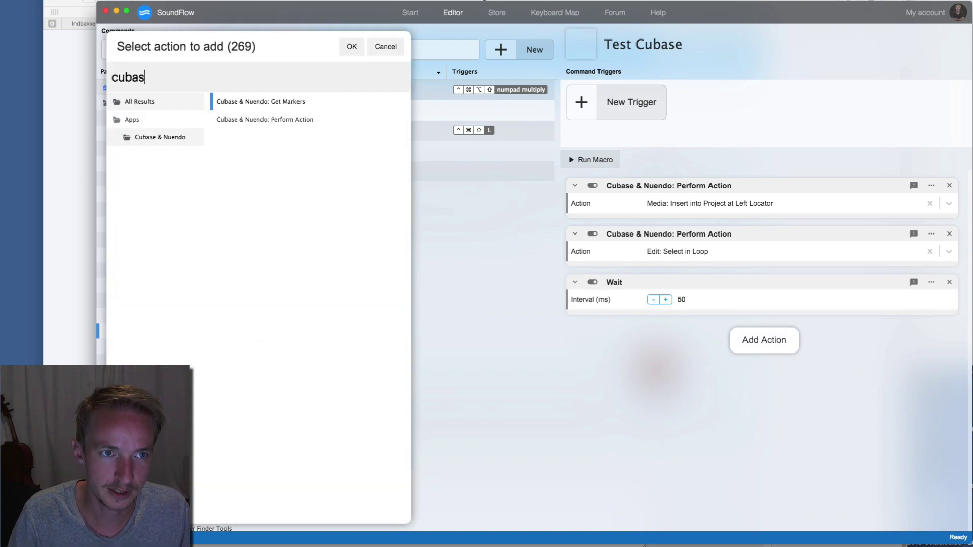
{"action": "key", "text": "Down"}
{"action": "key", "text": "Return"}
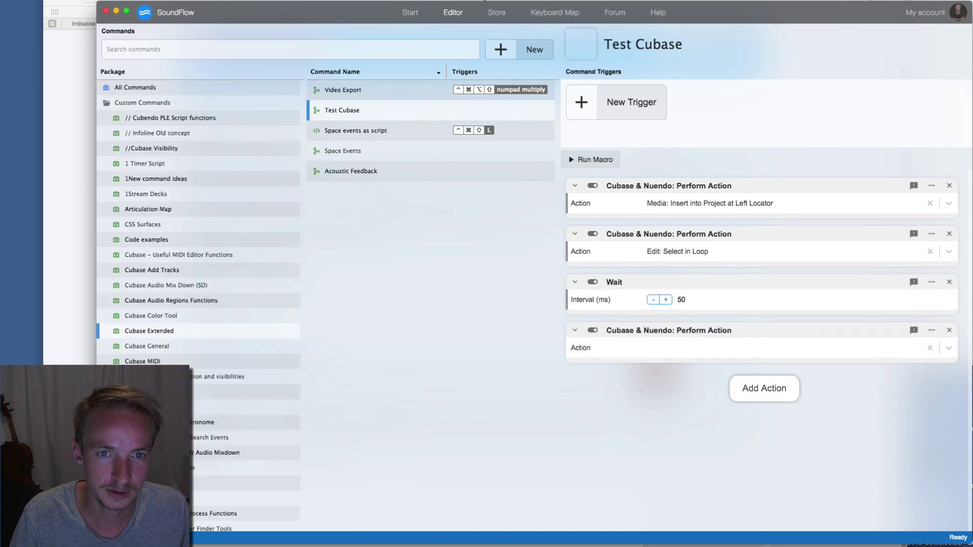
{"action": "left_click", "coordinate": [780, 348]}
{"action": "type", "text": "play"}
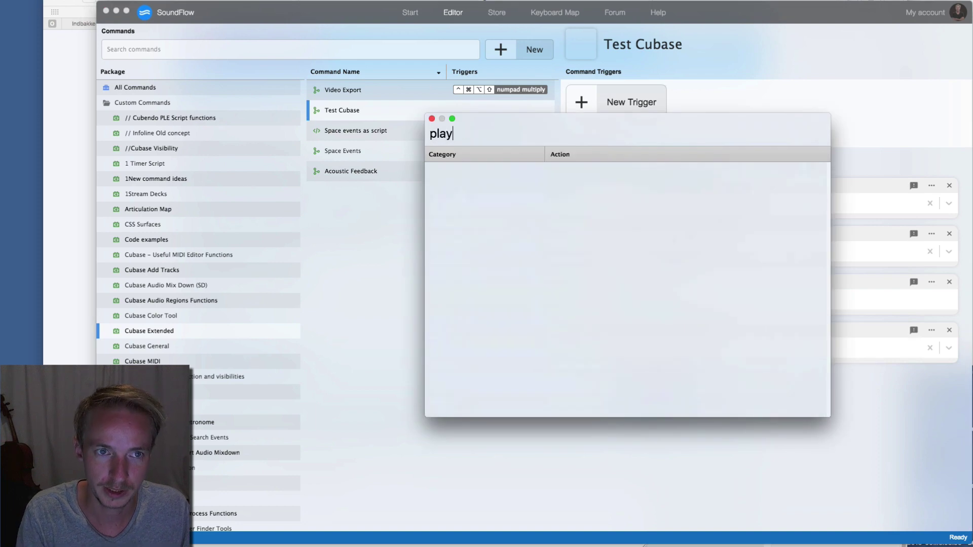
{"action": "type", "text": " from"}
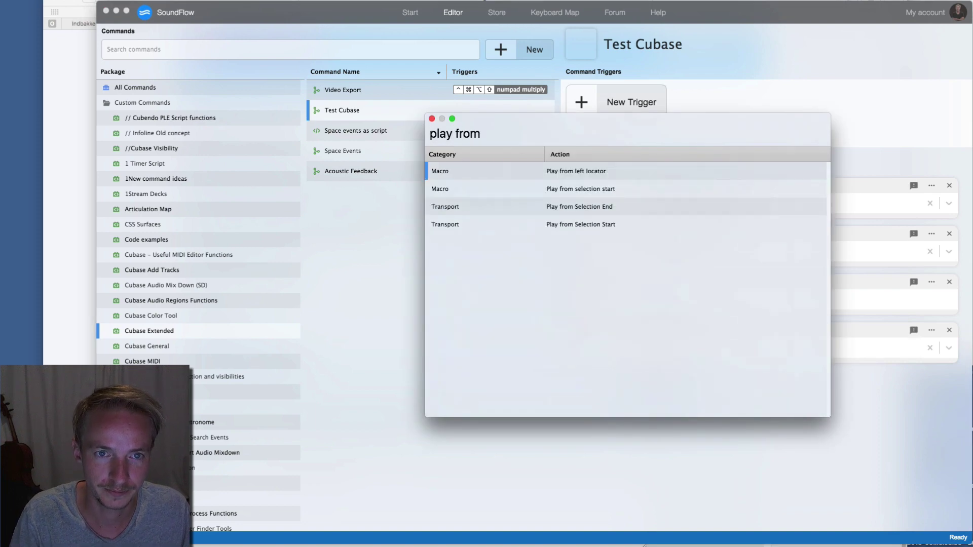
{"action": "key", "text": "Down"}
{"action": "key", "text": "Down"}
{"action": "key", "text": "Down"}
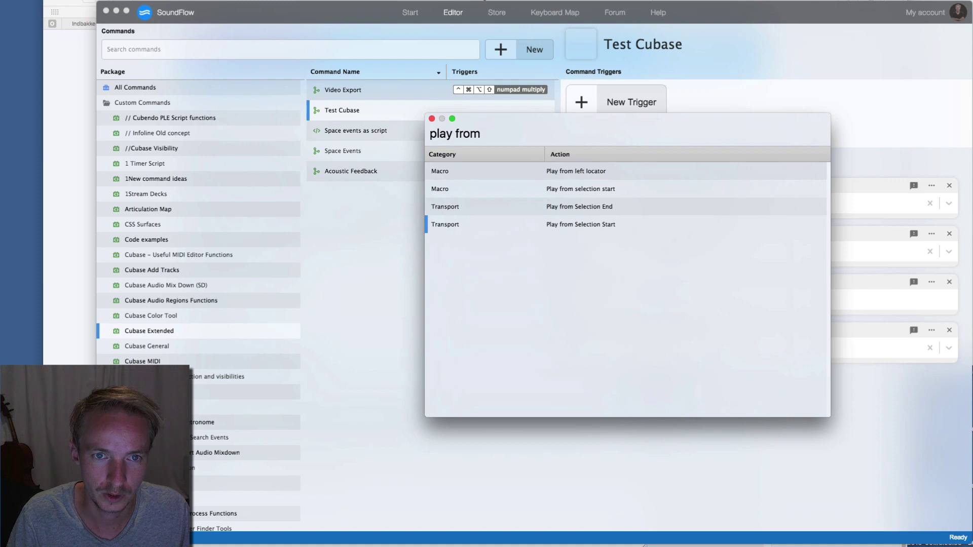
{"action": "key", "text": "Return"}
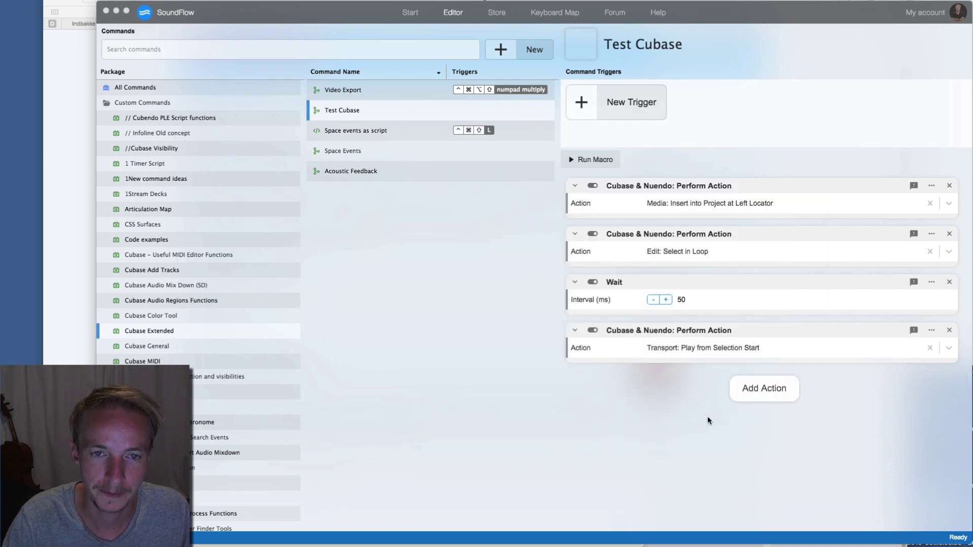
{"action": "left_click_drag", "start_coordinate": [712, 282], "coordinate": [712, 220]}
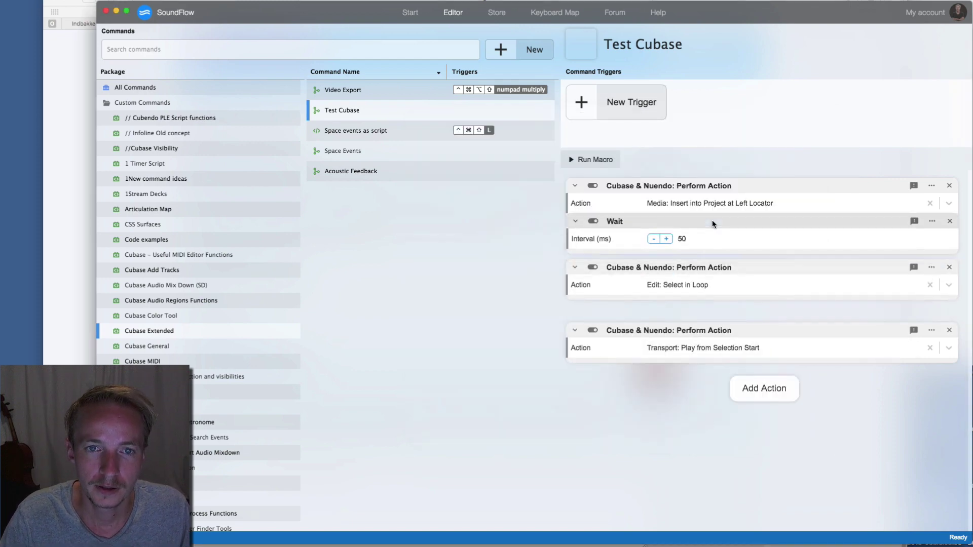
Step: Add a keyboard trigger to the macro that works only in Cubase and Nuendo
{"action": "left_click", "coordinate": [635, 114]}
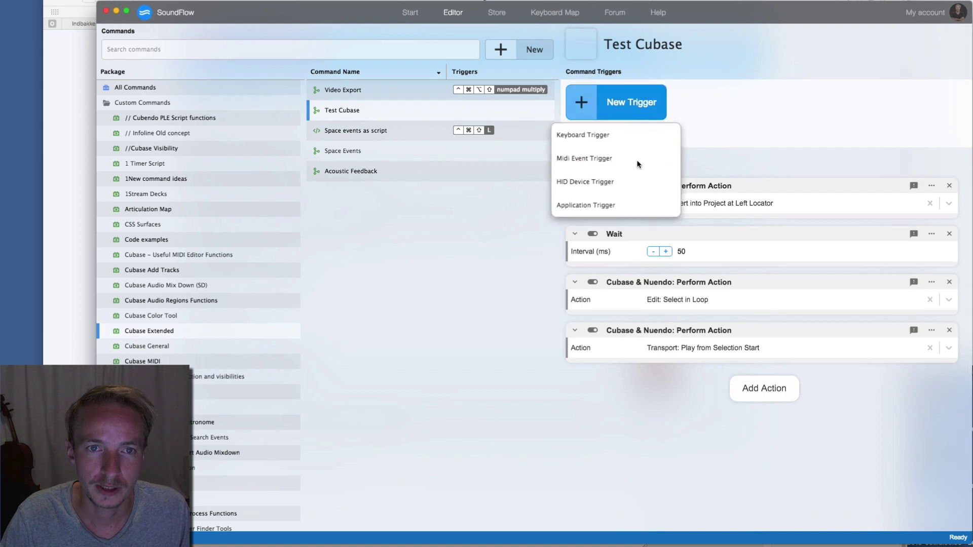
{"action": "left_click", "coordinate": [621, 136]}
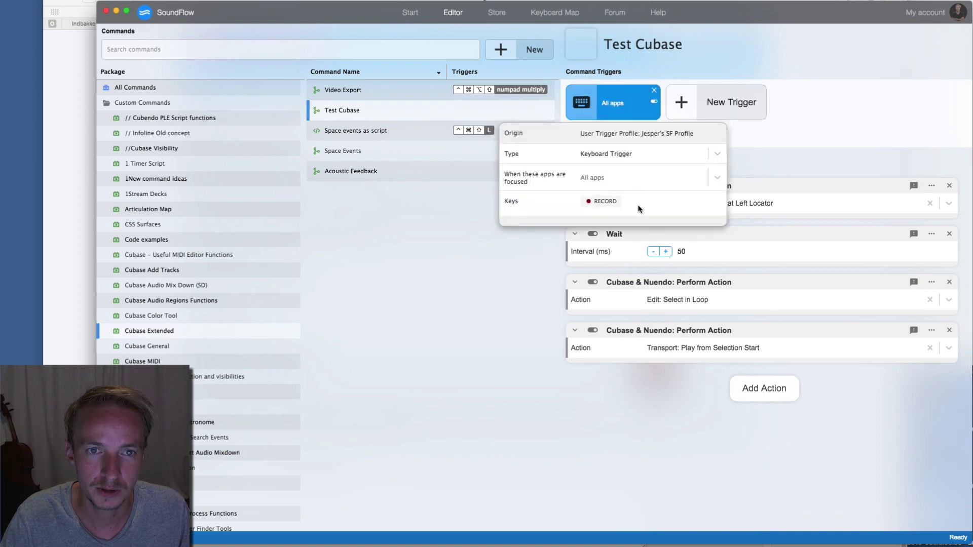
{"action": "left_click", "coordinate": [603, 178]}
{"action": "type", "text": "c"}
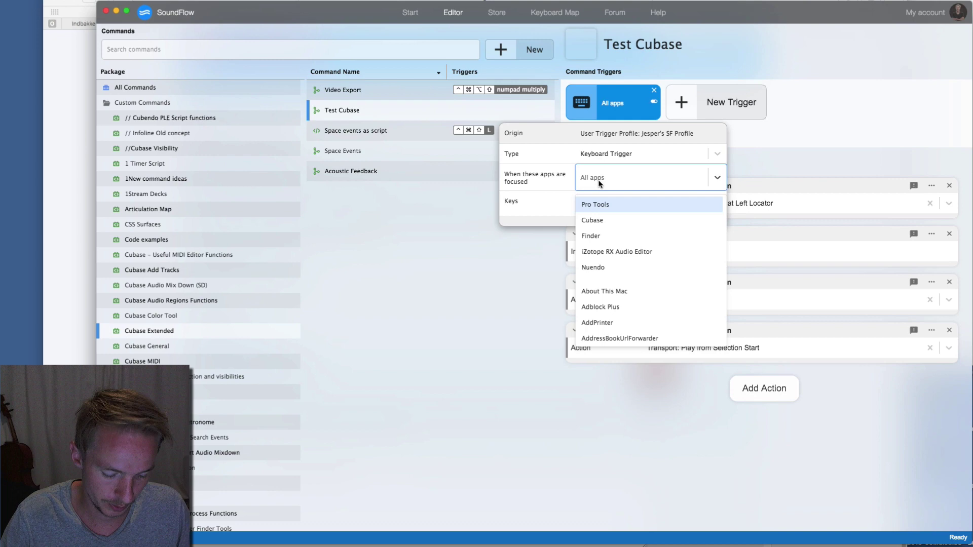
{"action": "type", "text": "u"}
{"action": "key", "text": "Return"}
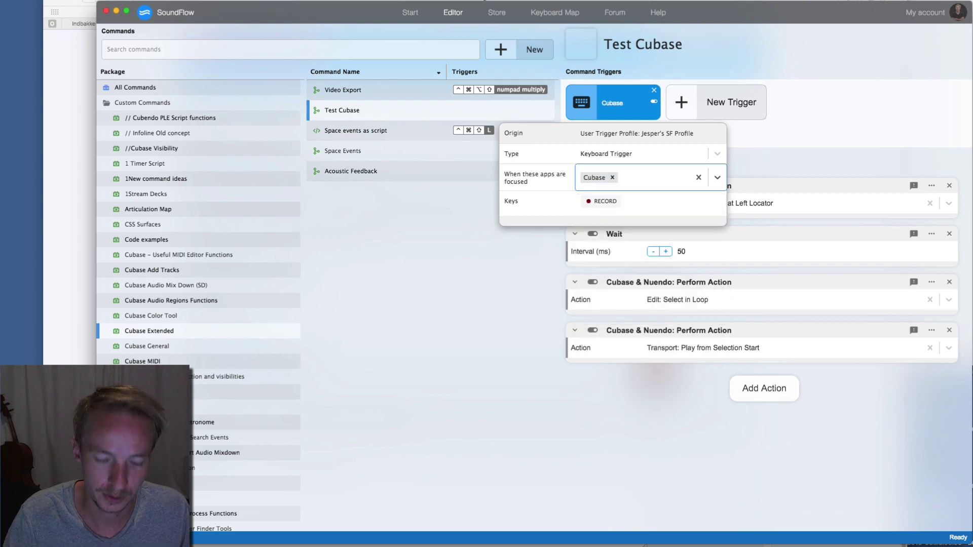
{"action": "type", "text": "nu"}
{"action": "key", "text": "Return"}
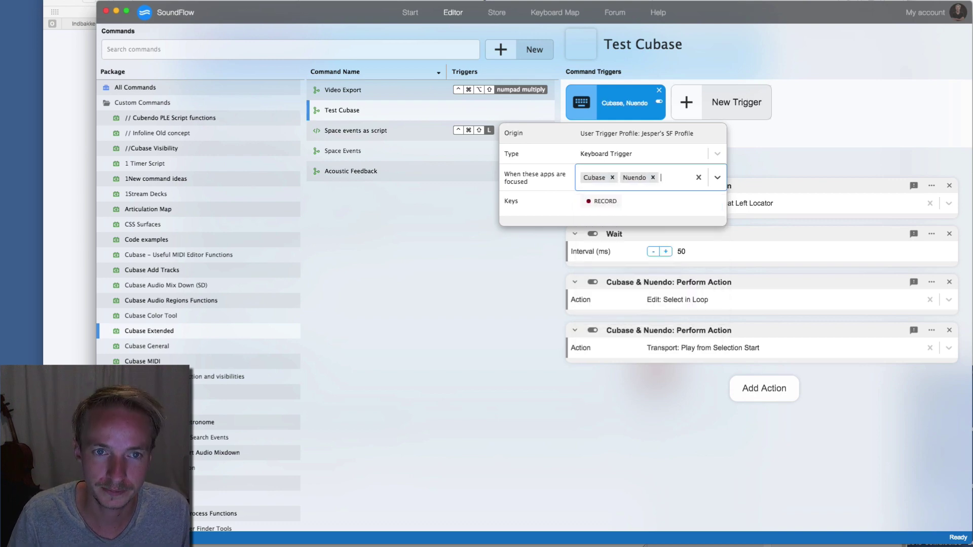
Step: Record Ctrl+Cmd+Alt+Shift+P as the trigger's shortcut and close the trigger settings
{"action": "left_click", "coordinate": [605, 201]}
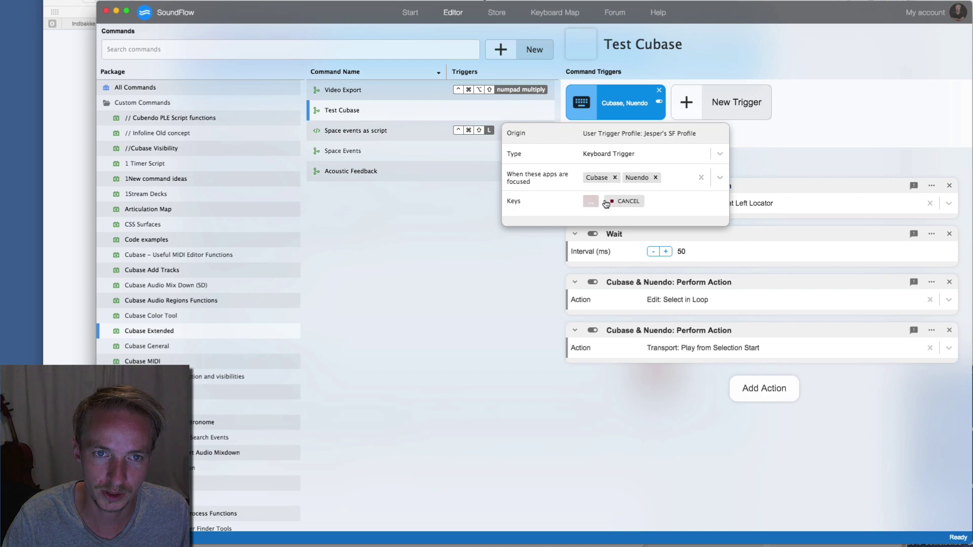
{"action": "key", "text": "ctrl+super+alt+shift+p"}
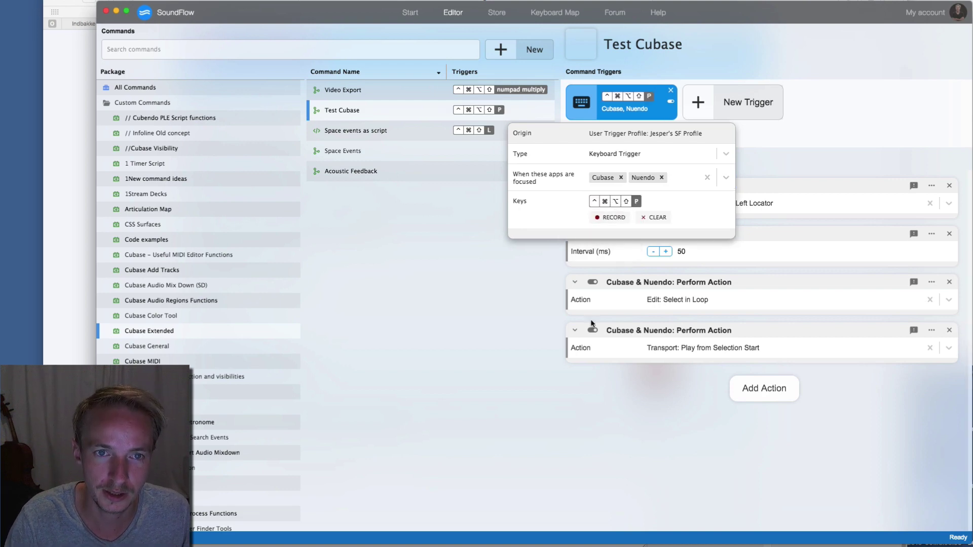
{"action": "left_click", "coordinate": [653, 428]}
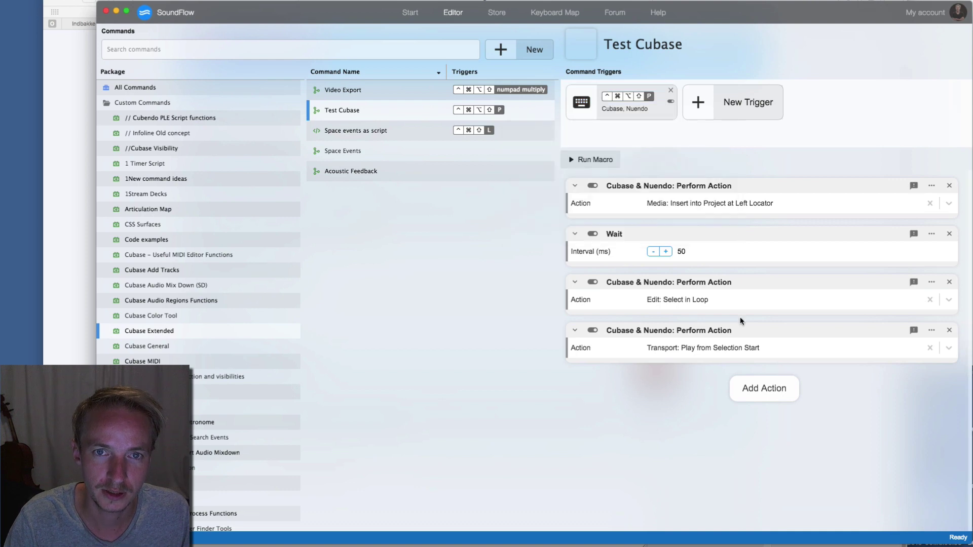